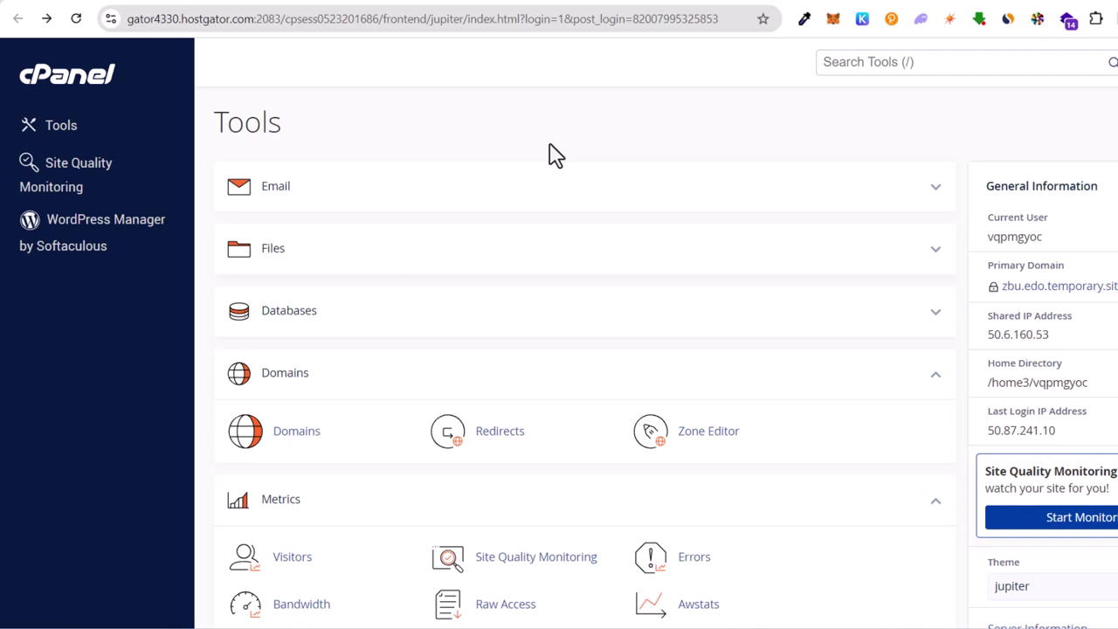
Expand the Files tools group and go to the FTP Accounts page
scroll(326, 268, down, 3)
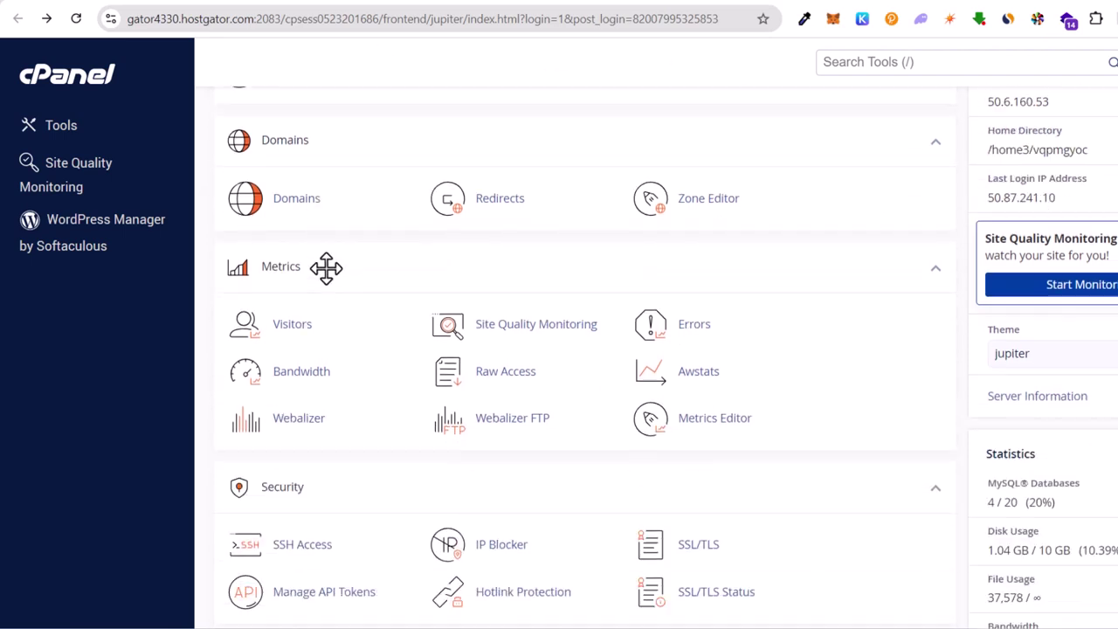
scroll(325, 269, up, 3)
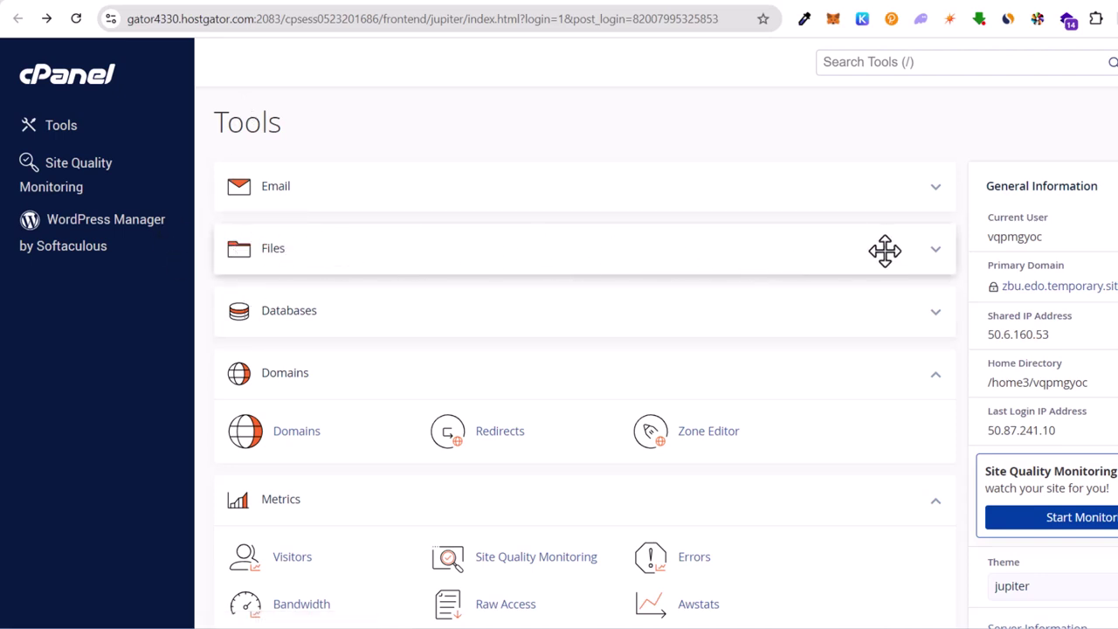
click(924, 250)
click(927, 255)
click(931, 262)
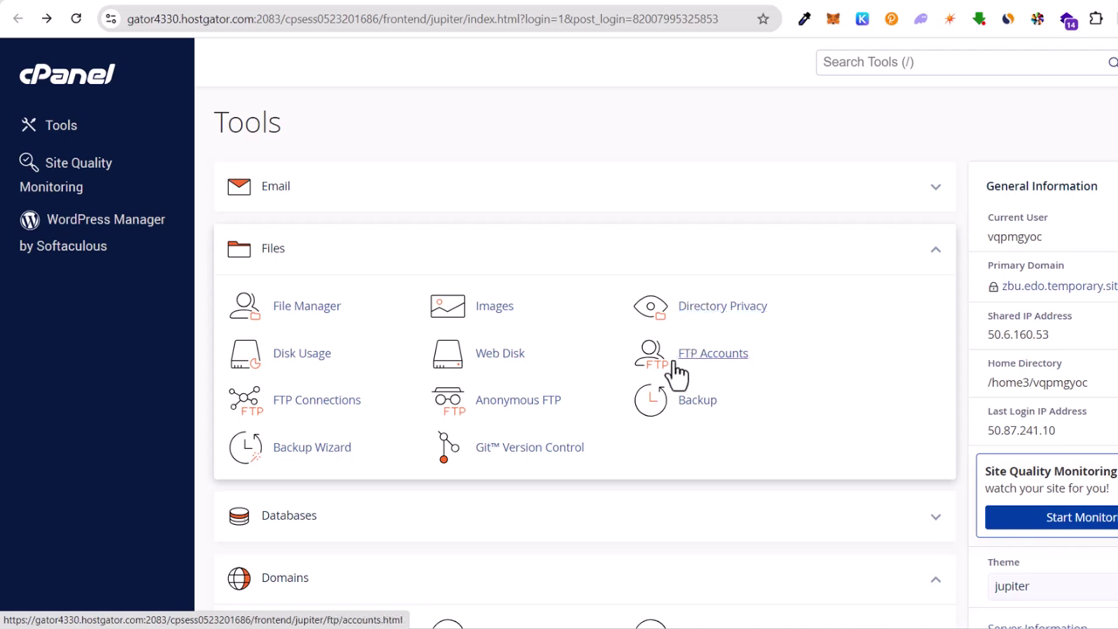
click(712, 358)
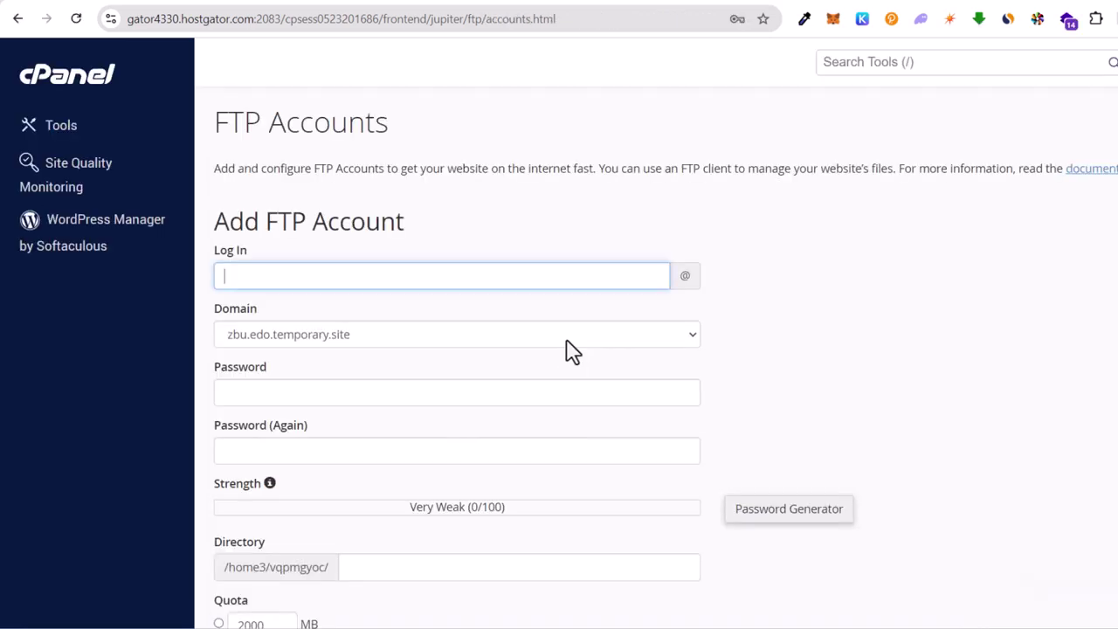
Replace the autofilled 'support' login name with 'newuse'
click(274, 276)
drag(273, 276, 194, 282)
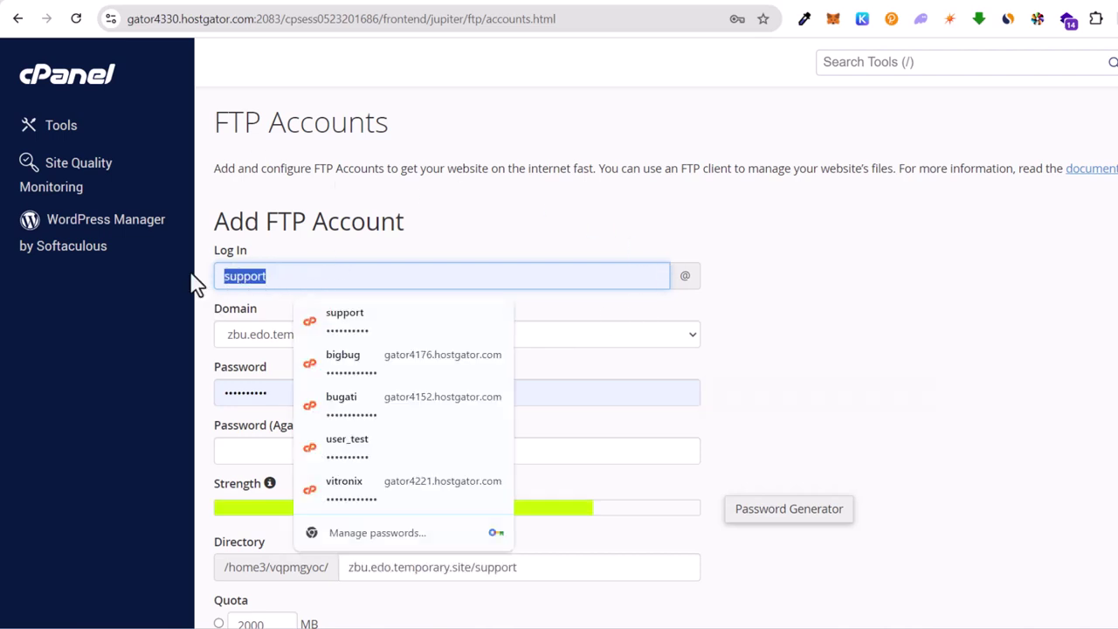
text(newuse)
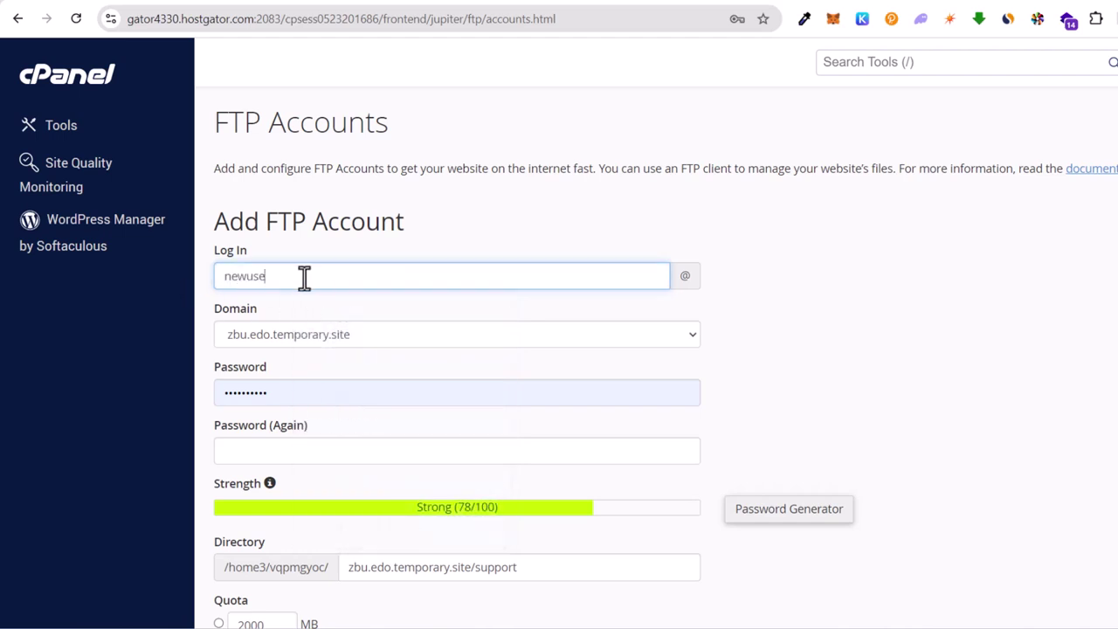
drag(302, 277, 207, 285)
Choose beverr.ie as the new account's domain, making the directory beverr.ie/newuse
click(382, 340)
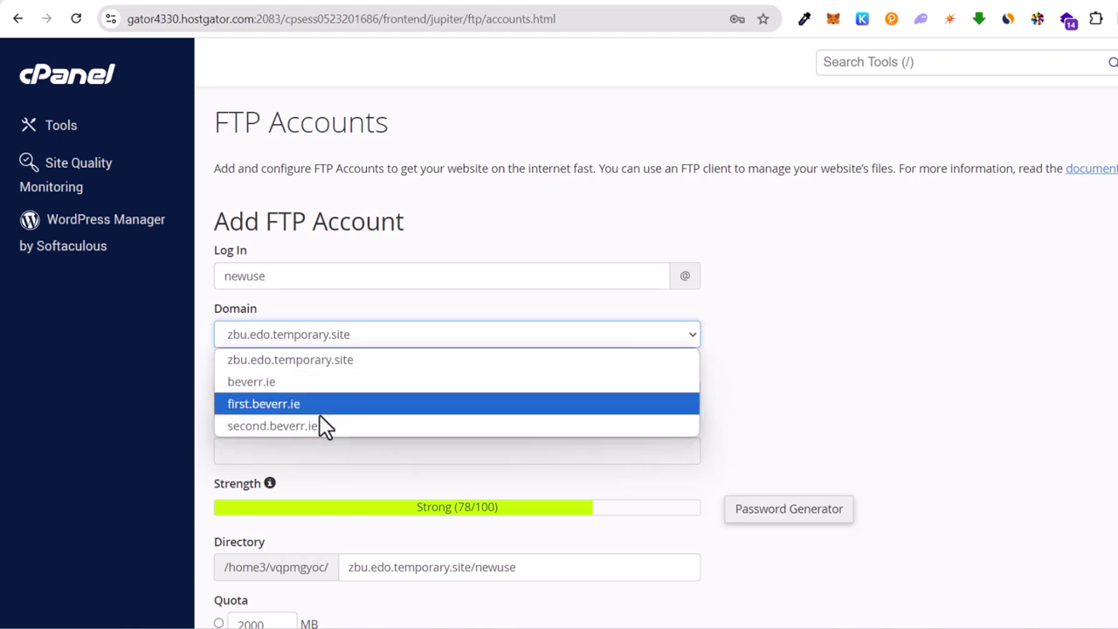
click(325, 385)
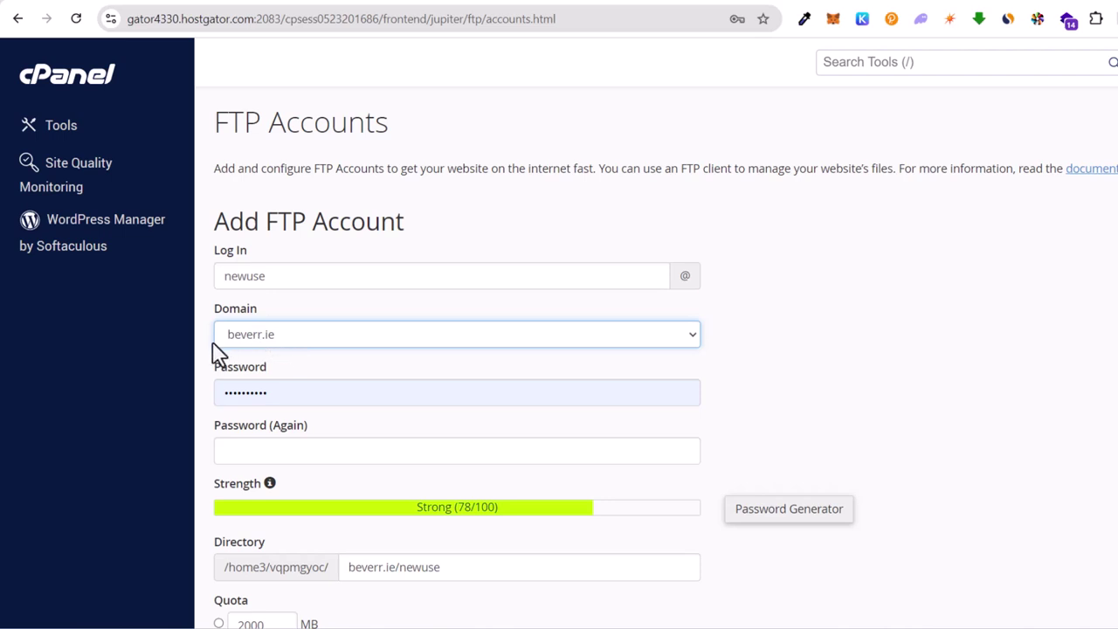
Fill Password and Password (Again) with the saved password
scroll(324, 379, down, 2)
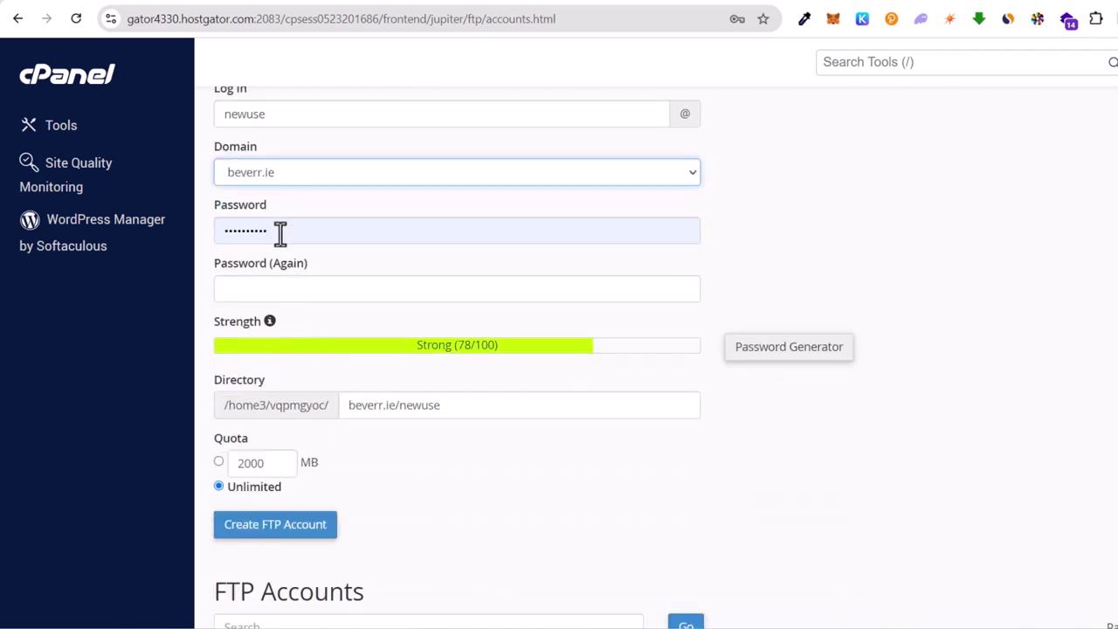
click(216, 238)
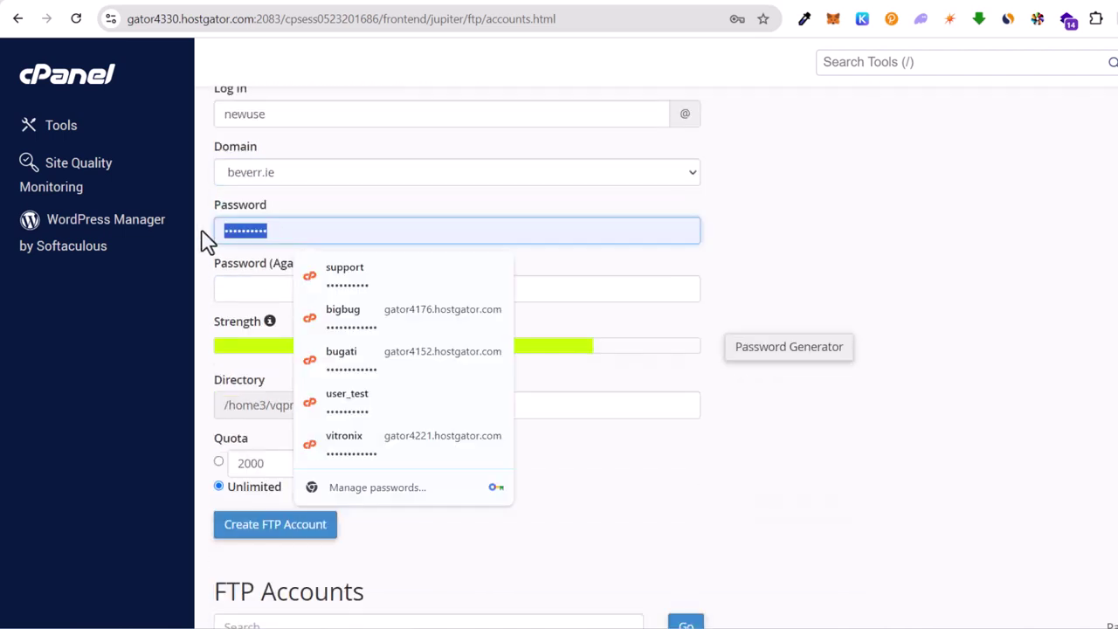
click(229, 289)
key(ctrl+v)
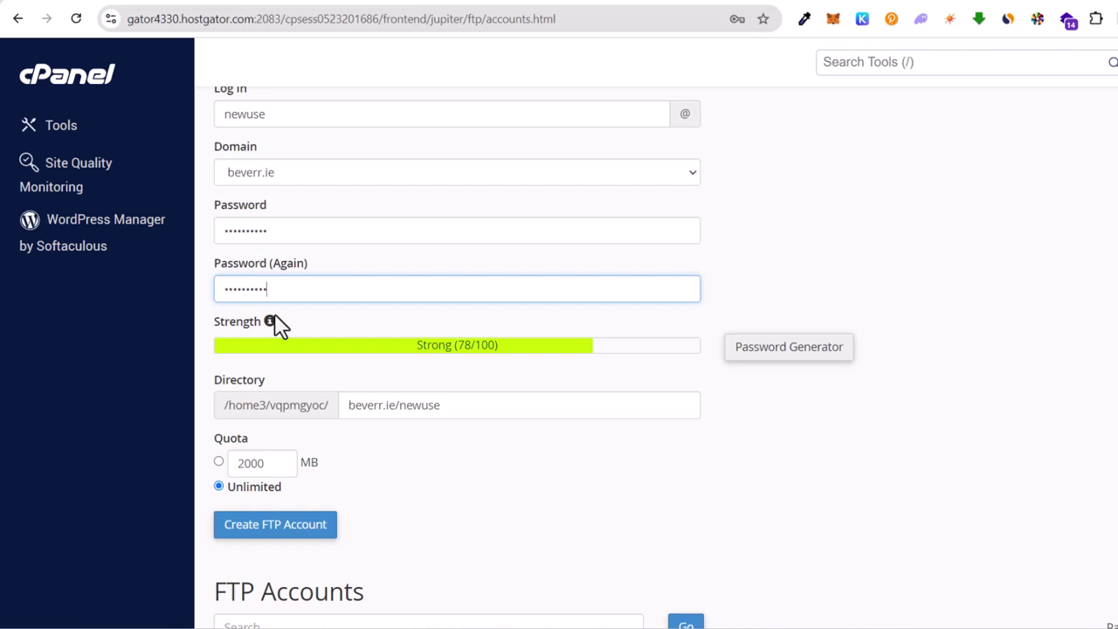
scroll(420, 467, down, 1)
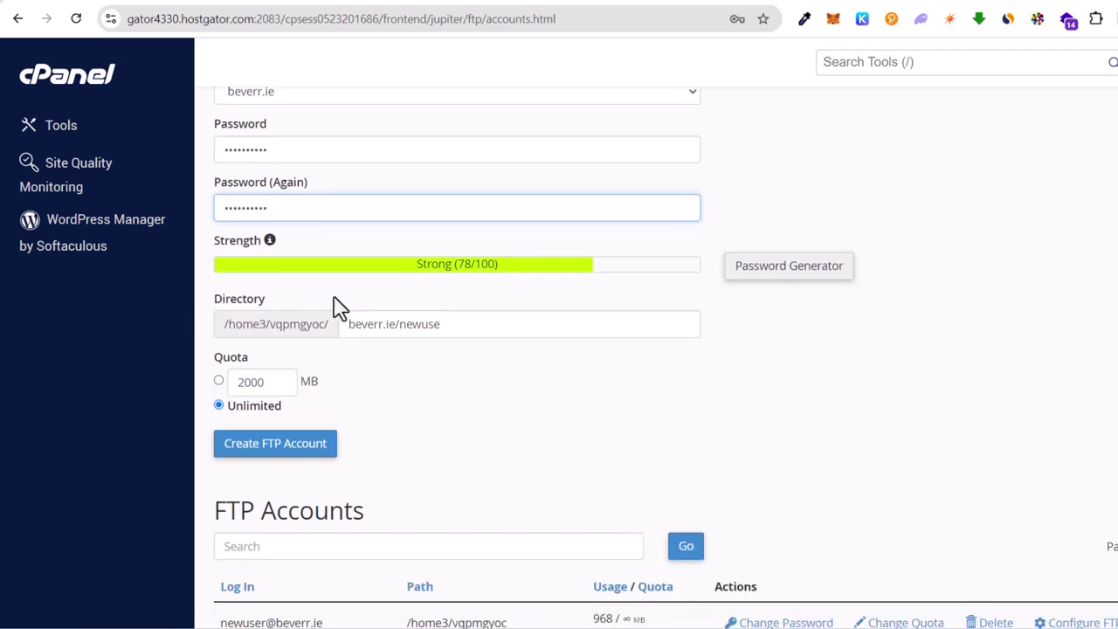
Delete the beverr.ie/newuse directory path, leaving only the home folder prefix
click(444, 327)
drag(444, 327, 332, 349)
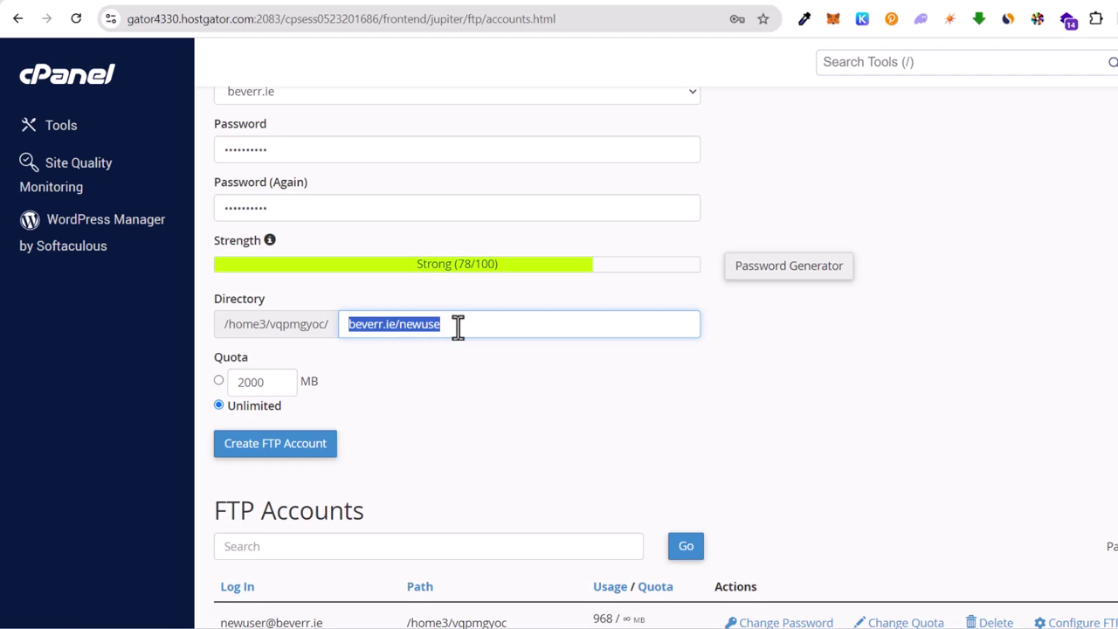
key(BackSpace)
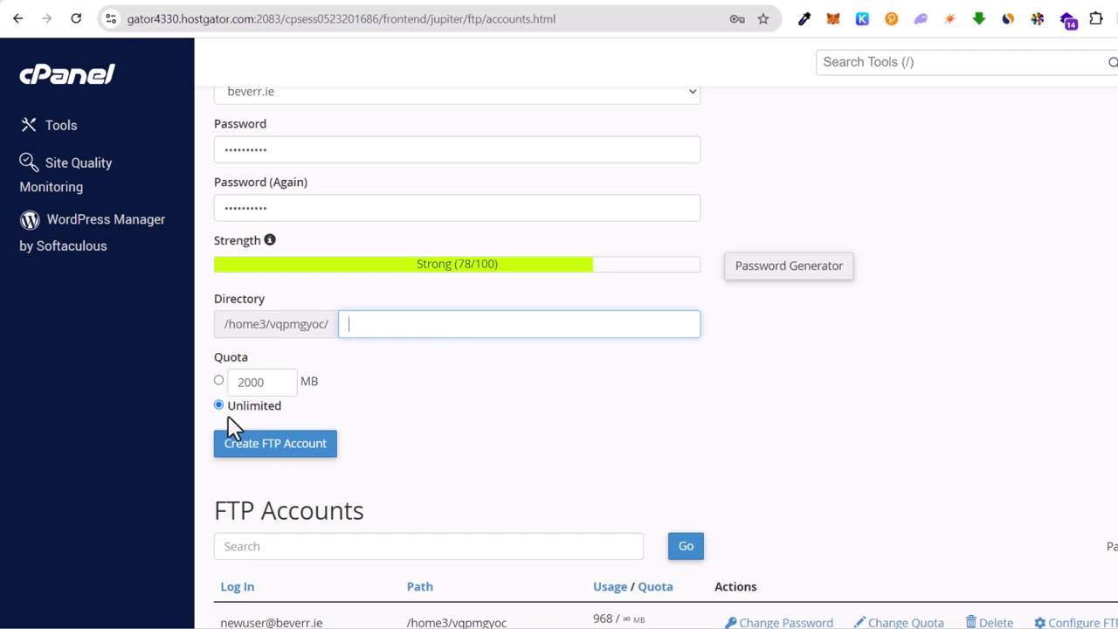
click(260, 449)
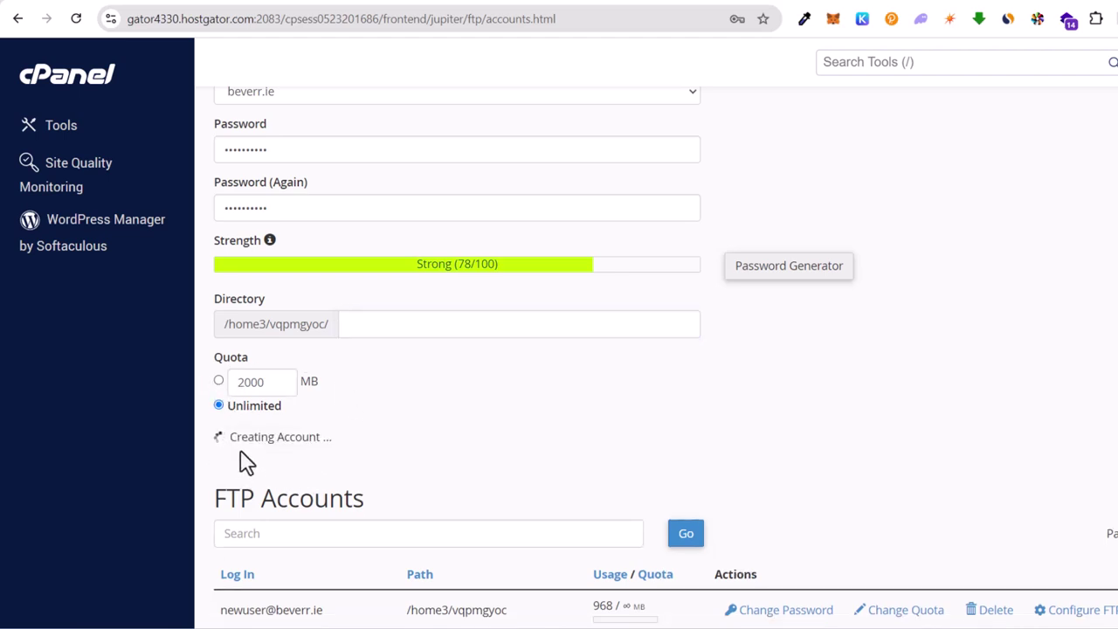
scroll(312, 477, down, 5)
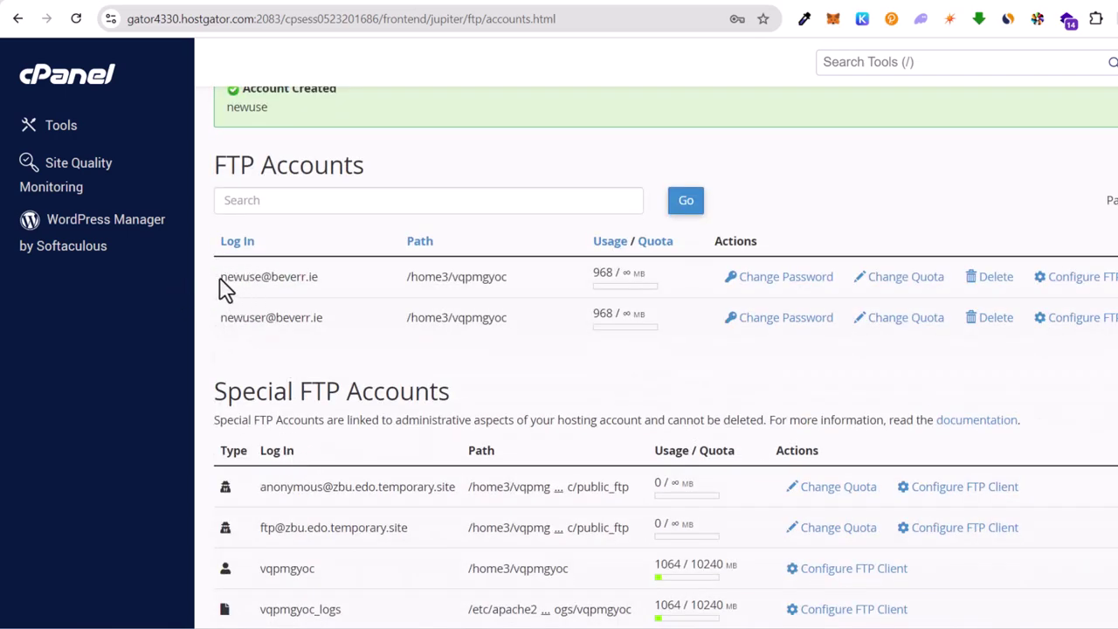
drag(220, 277, 260, 279)
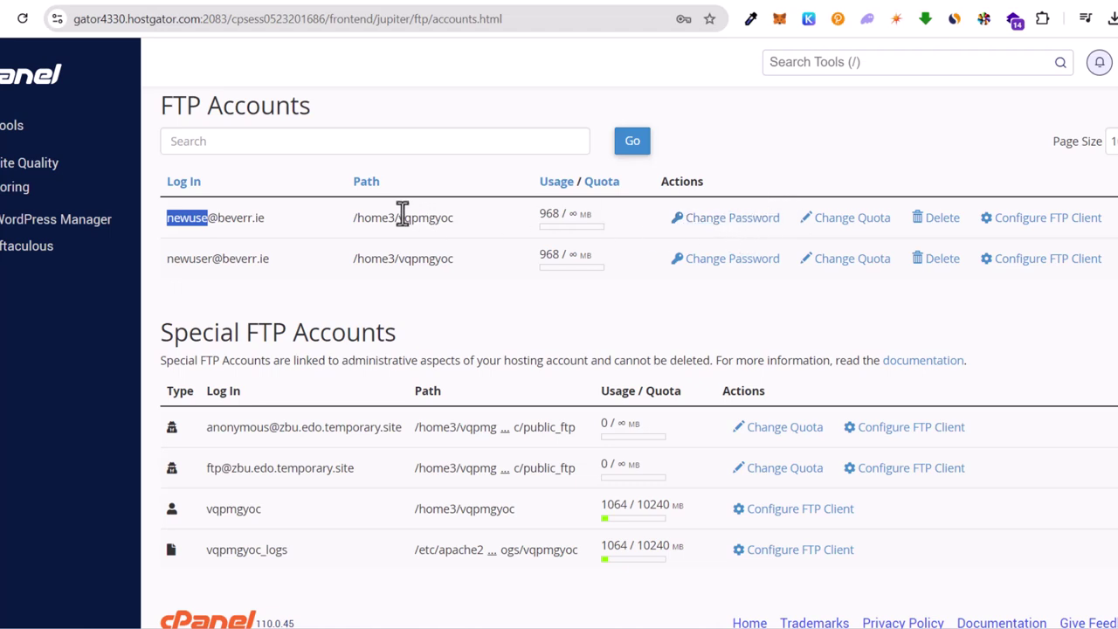
scroll(297, 277, up, 2)
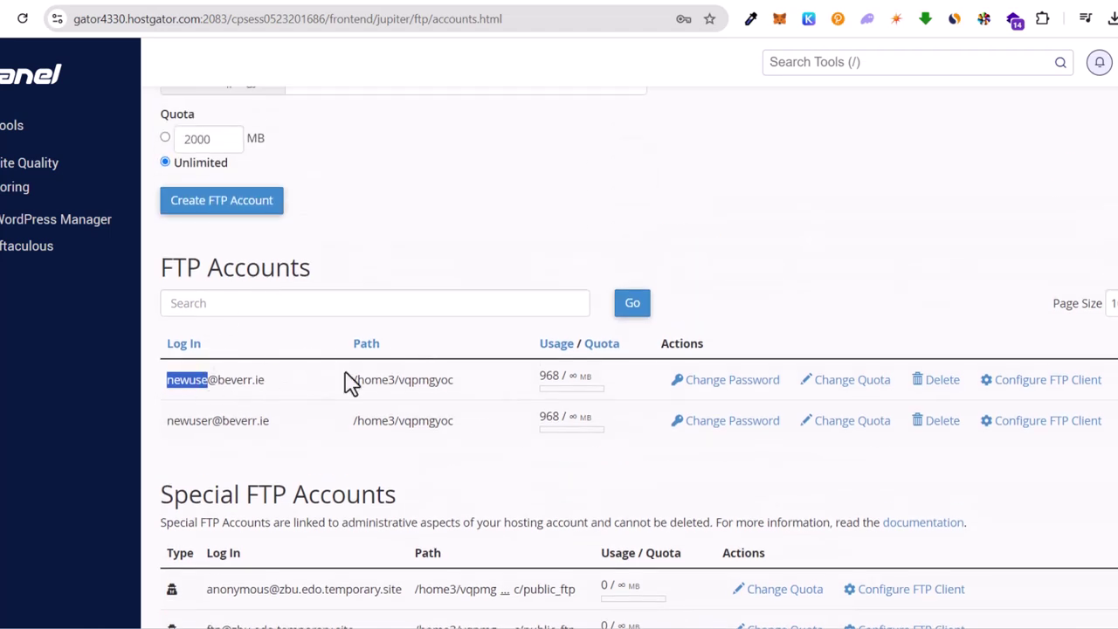
click(1020, 382)
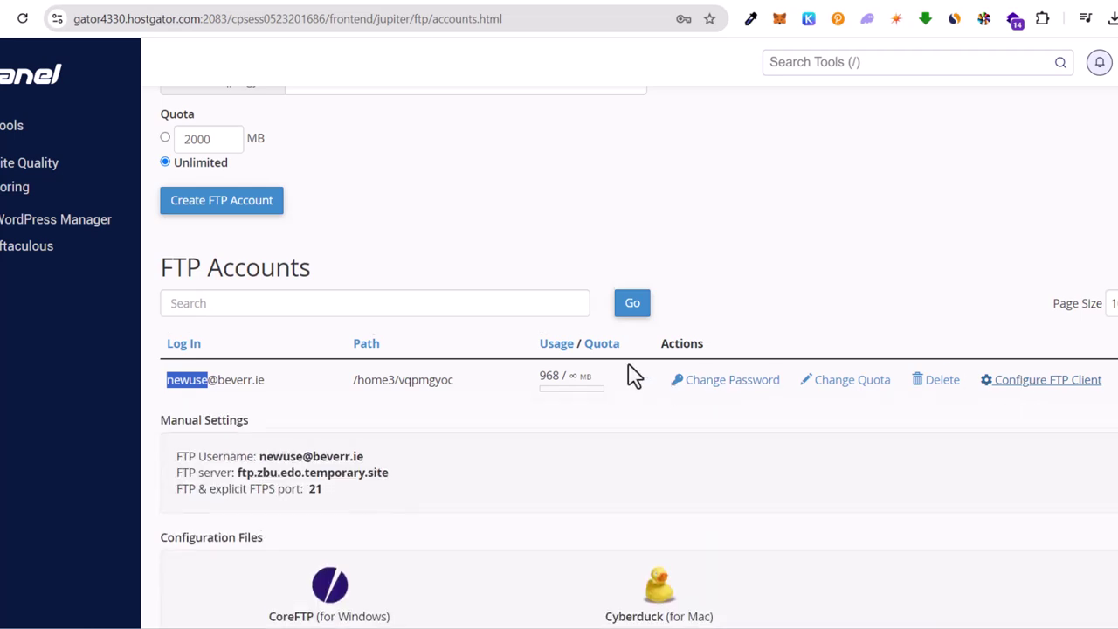
scroll(436, 297, down, 3)
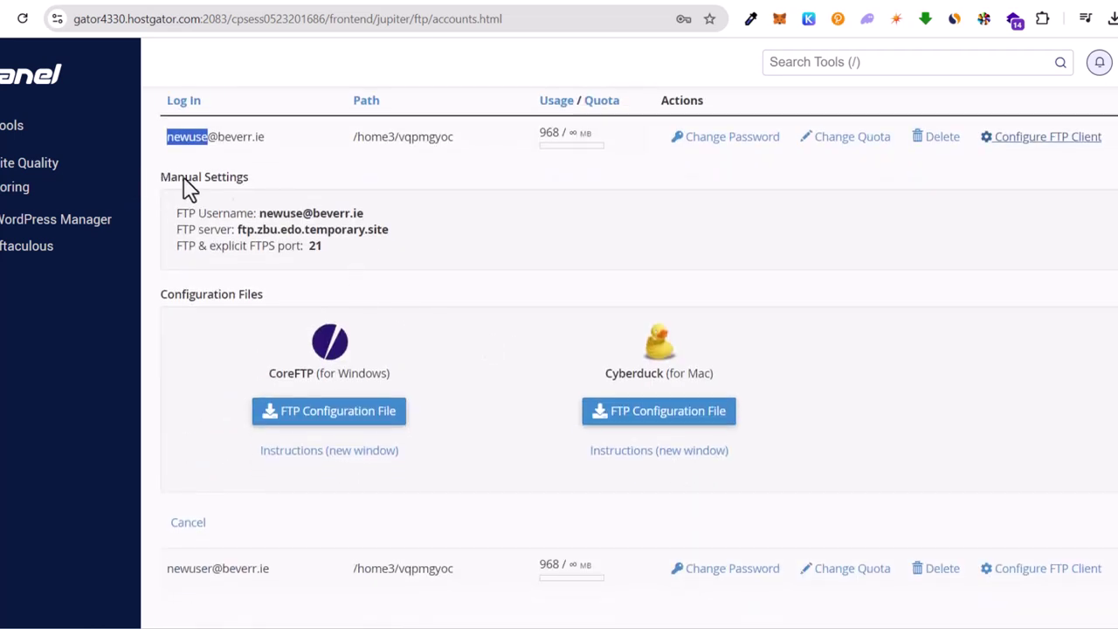
drag(181, 213, 363, 221)
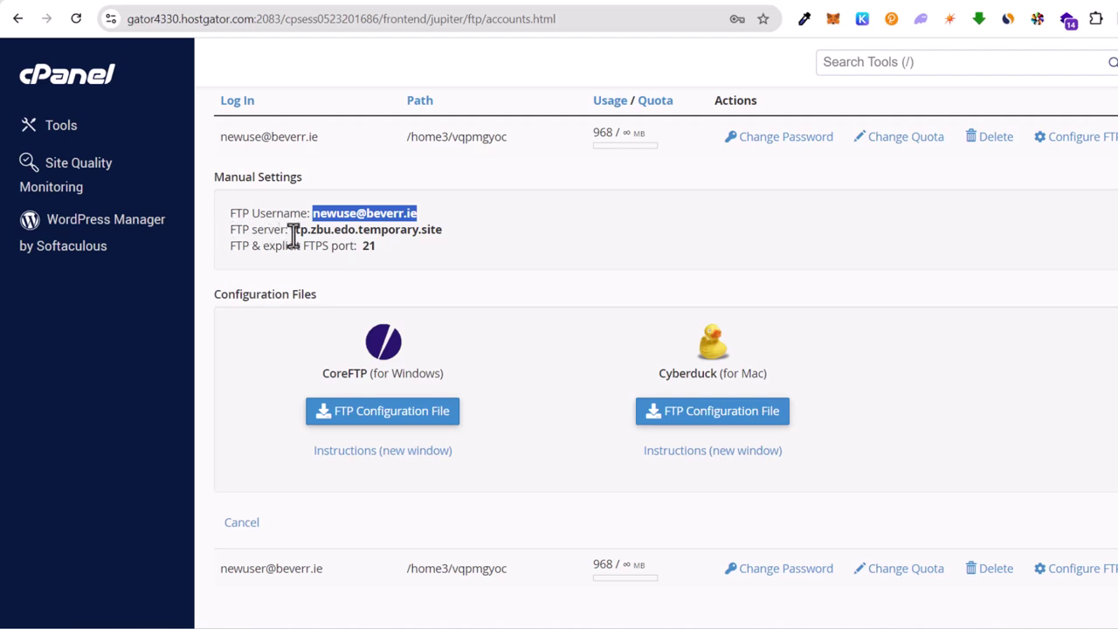
drag(291, 230, 463, 240)
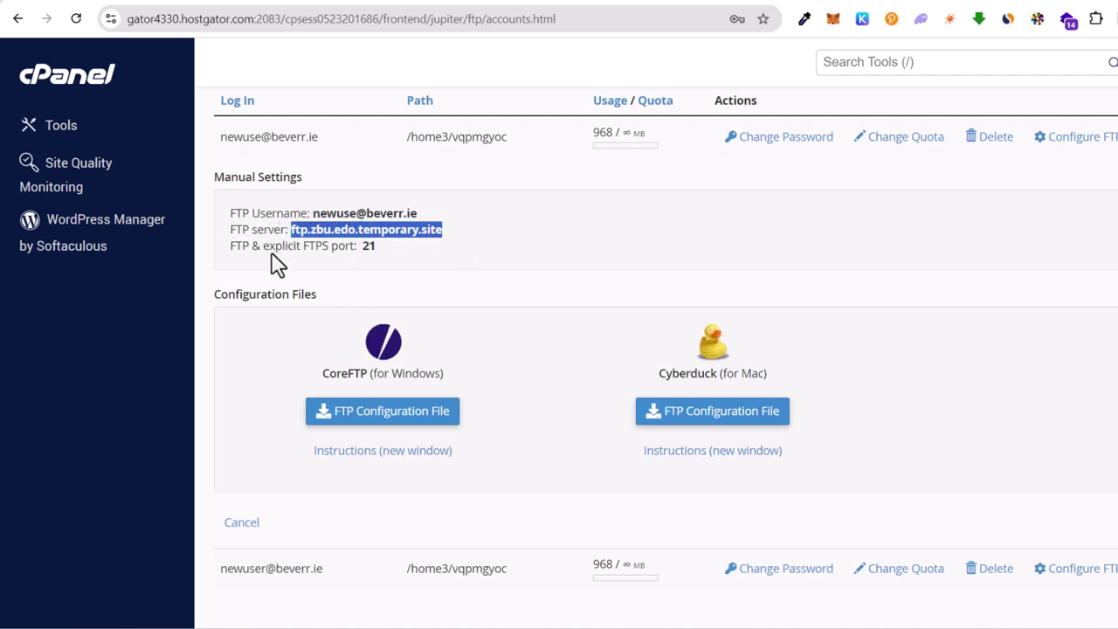
double_click(367, 246)
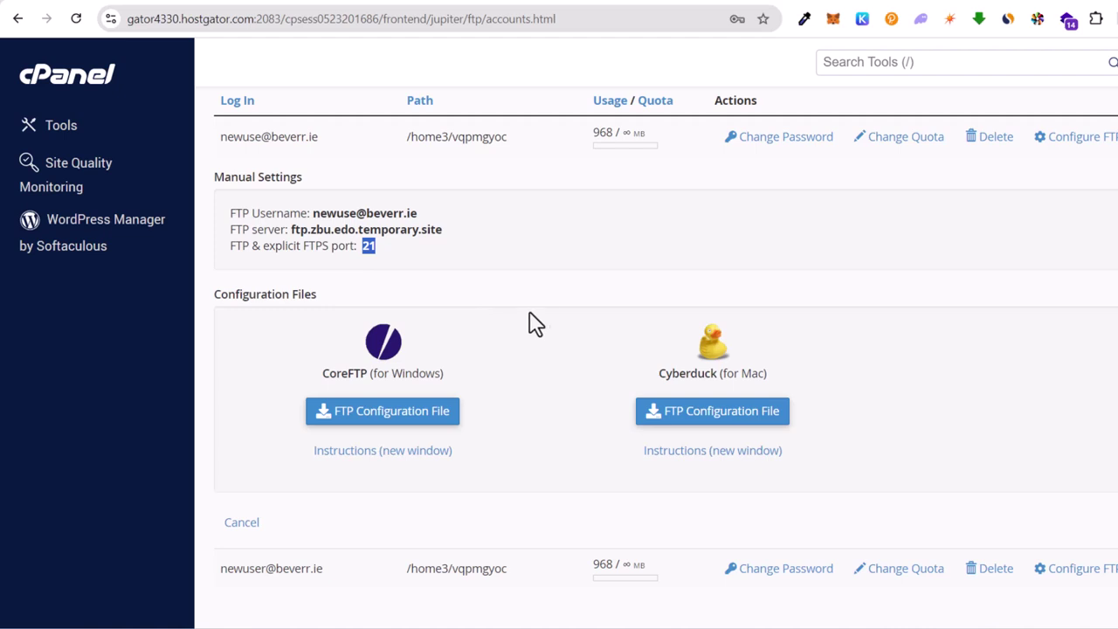
scroll(537, 314, up, 3)
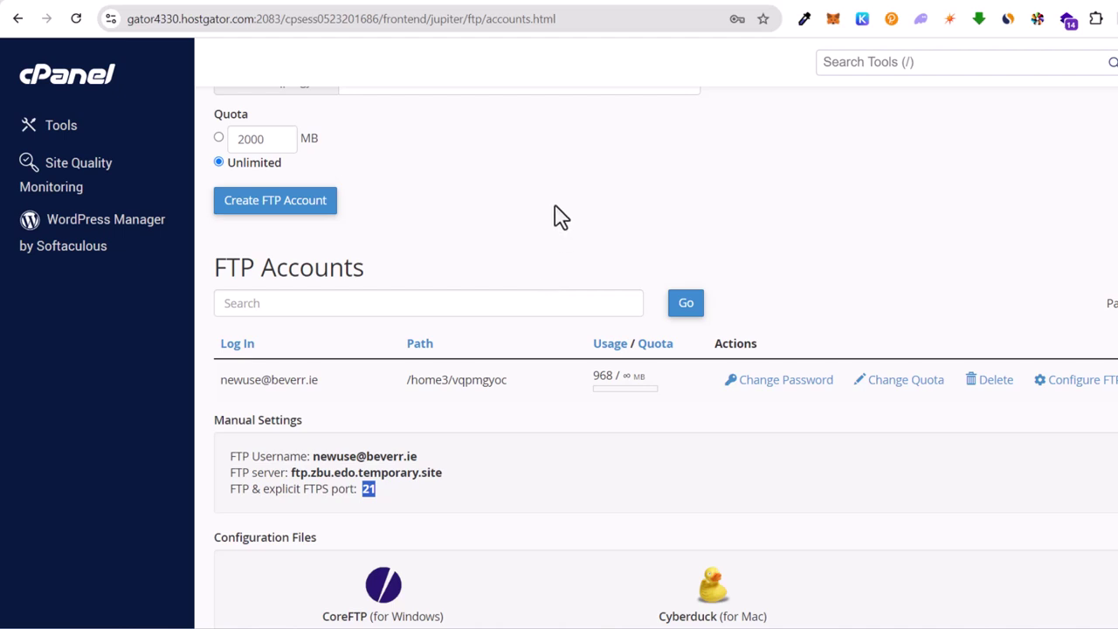